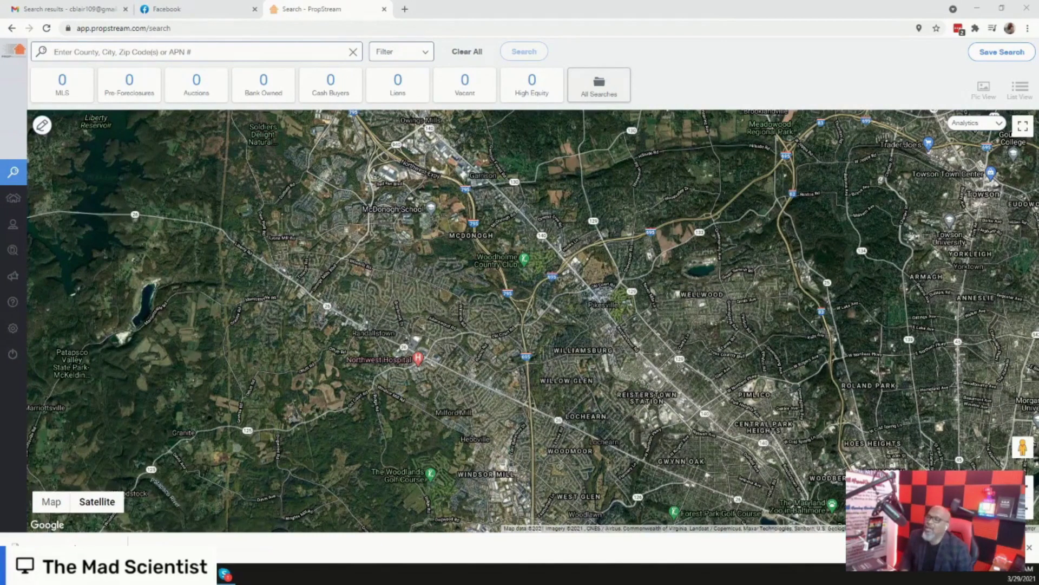
# Search for the location 'Baltimore, MD' and bring up the Filter options.
pyautogui.click(103, 52)
pyautogui.write('Baltim')
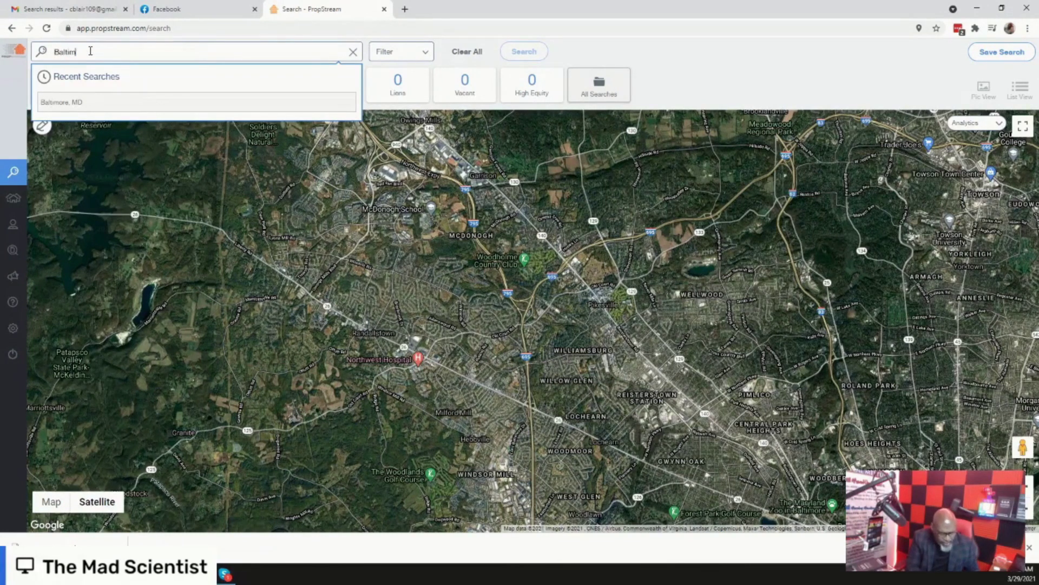
pyautogui.write('ore')
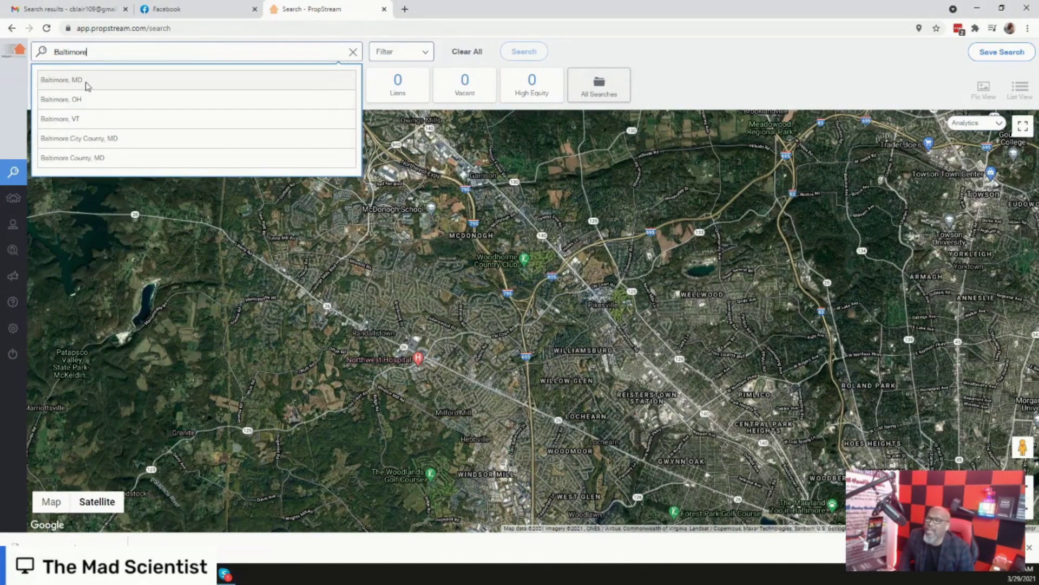
pyautogui.click(87, 85)
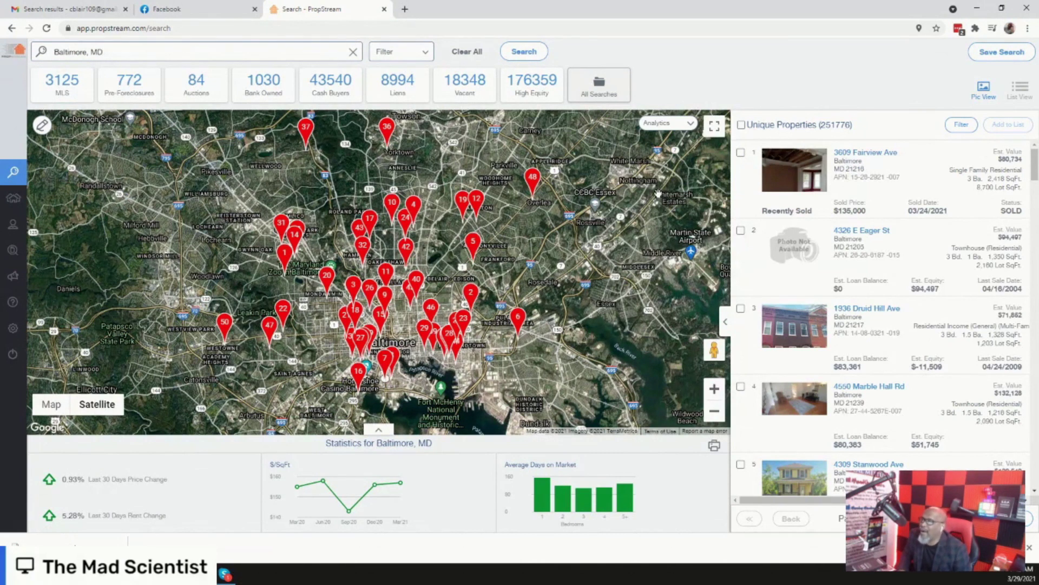
pyautogui.click(424, 57)
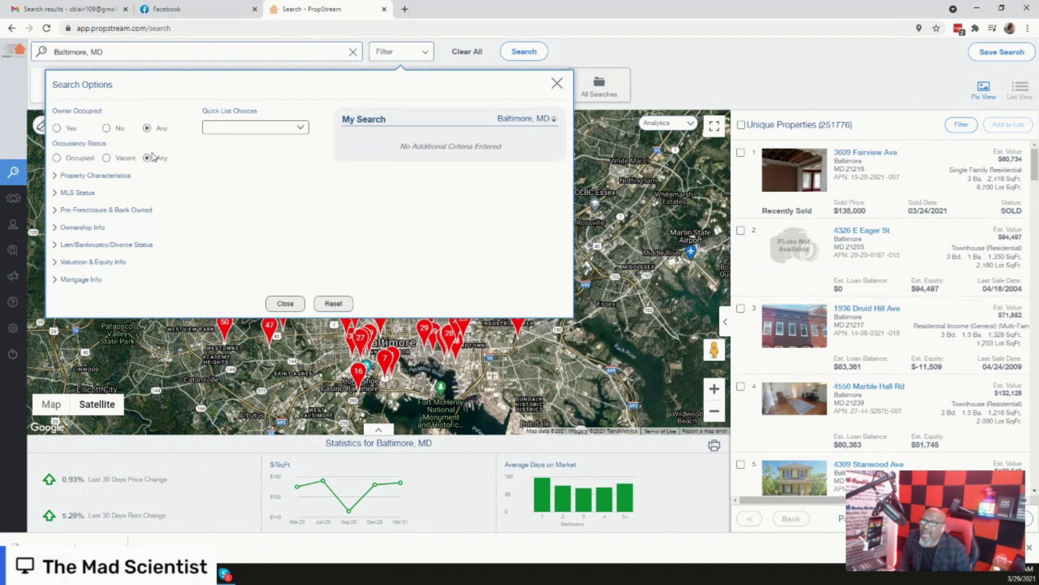
# Limit Property Type to Single Family, Condo/Townhouse, Multi-Family 2-4 and Multi-Family 5+.
pyautogui.click(55, 177)
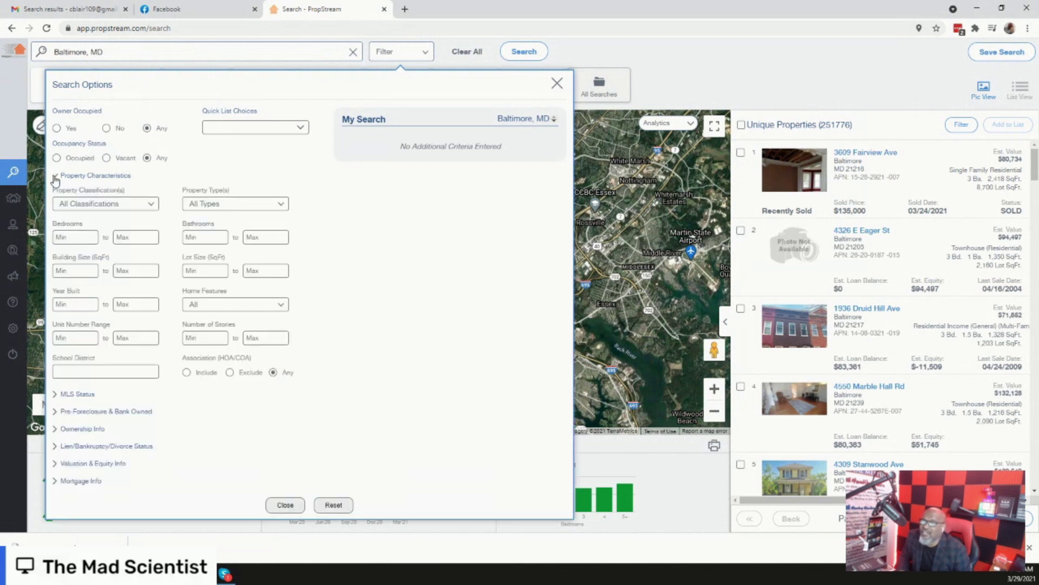
pyautogui.click(202, 207)
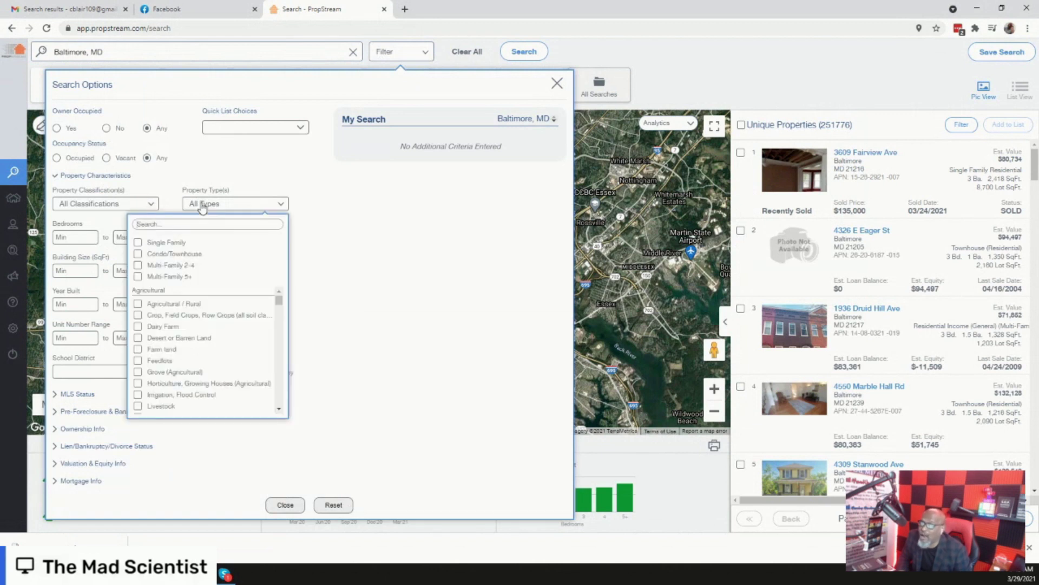
pyautogui.click(139, 243)
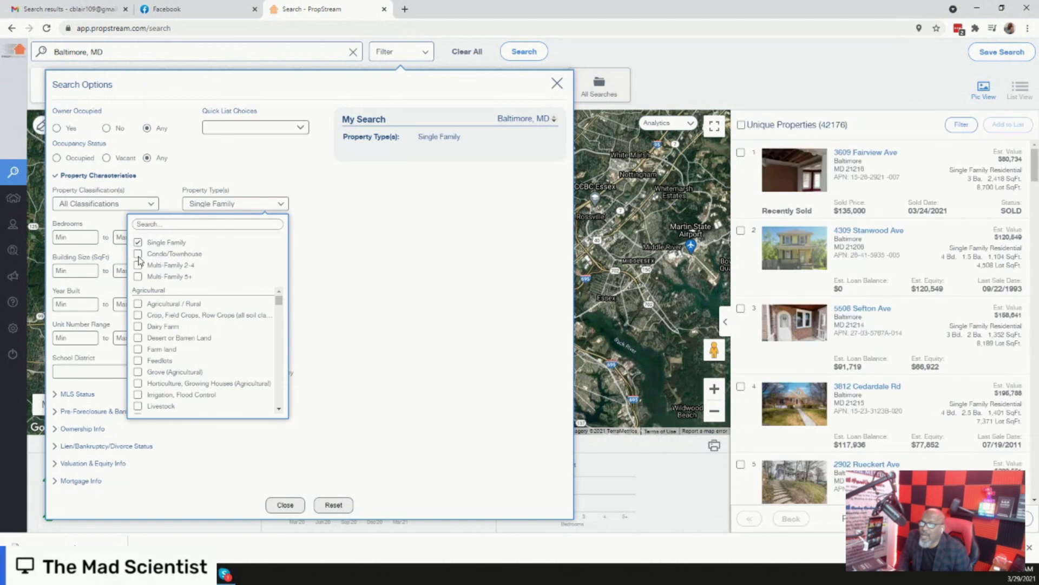
pyautogui.click(138, 254)
pyautogui.click(138, 266)
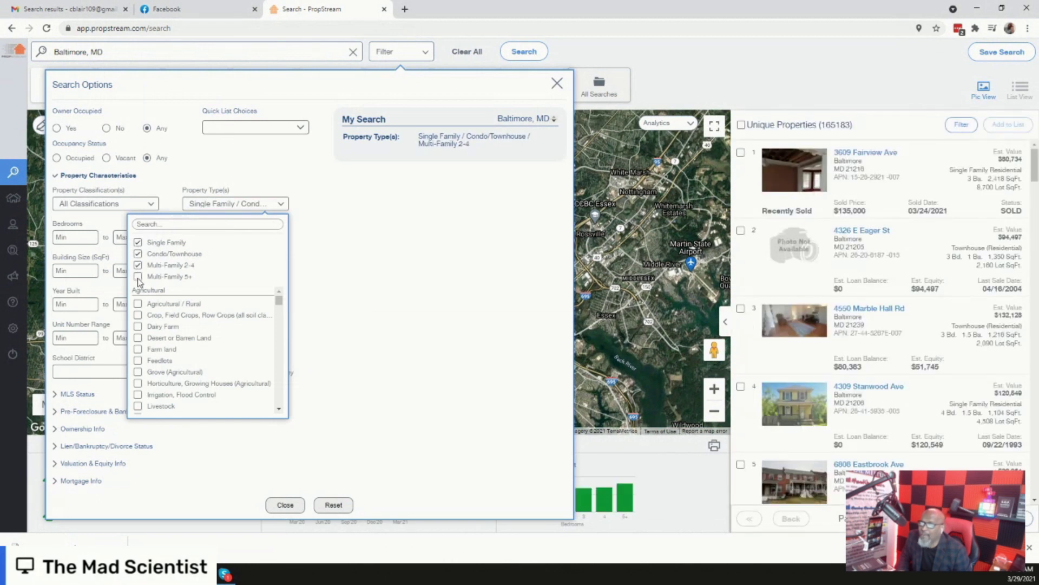
pyautogui.click(139, 277)
pyautogui.click(460, 258)
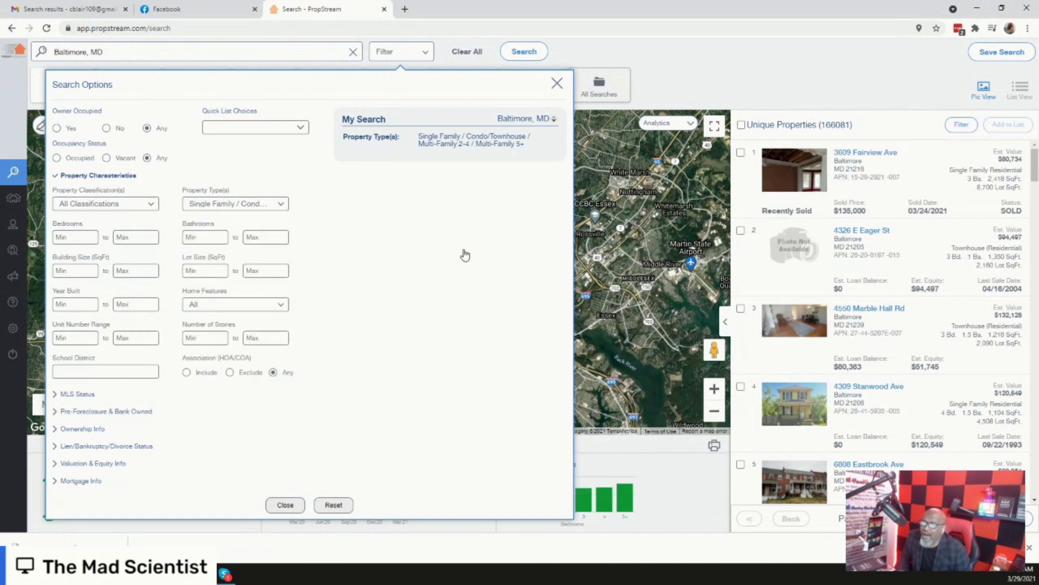
# Set Classification to Residential, leaving 166,081 results.
pyautogui.click(152, 206)
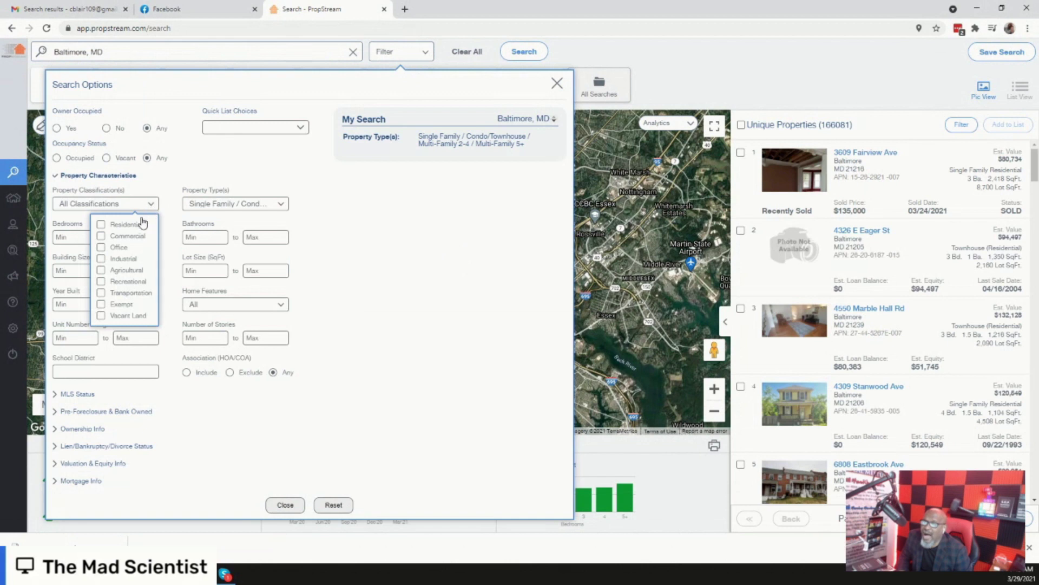
pyautogui.click(136, 227)
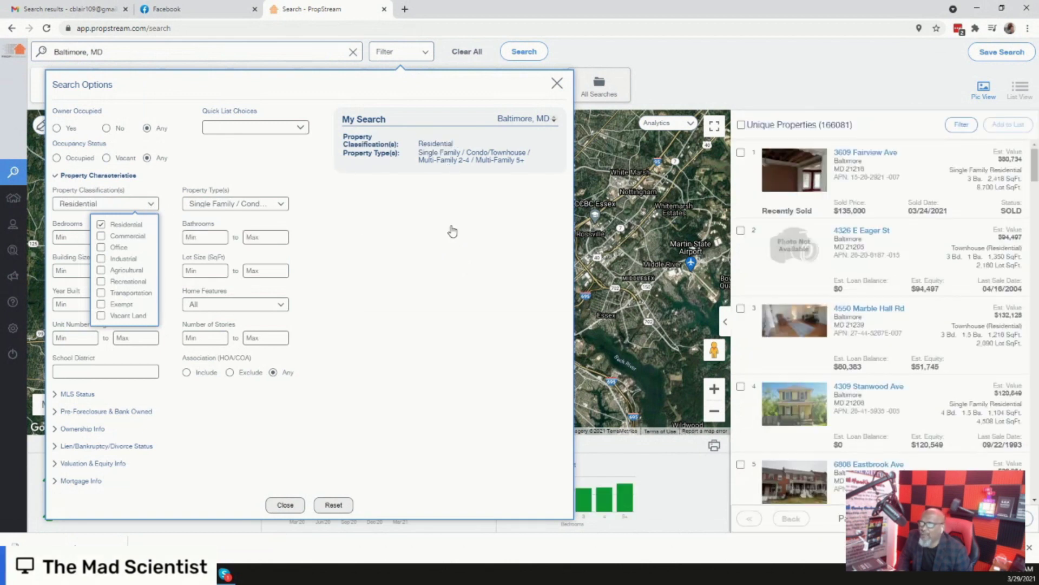
pyautogui.click(452, 232)
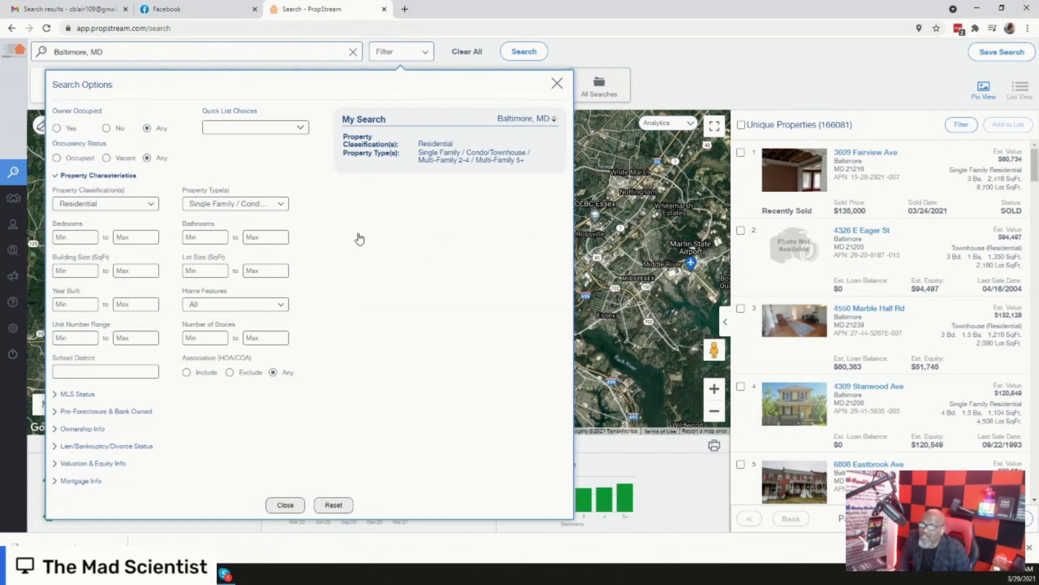
pyautogui.click(56, 177)
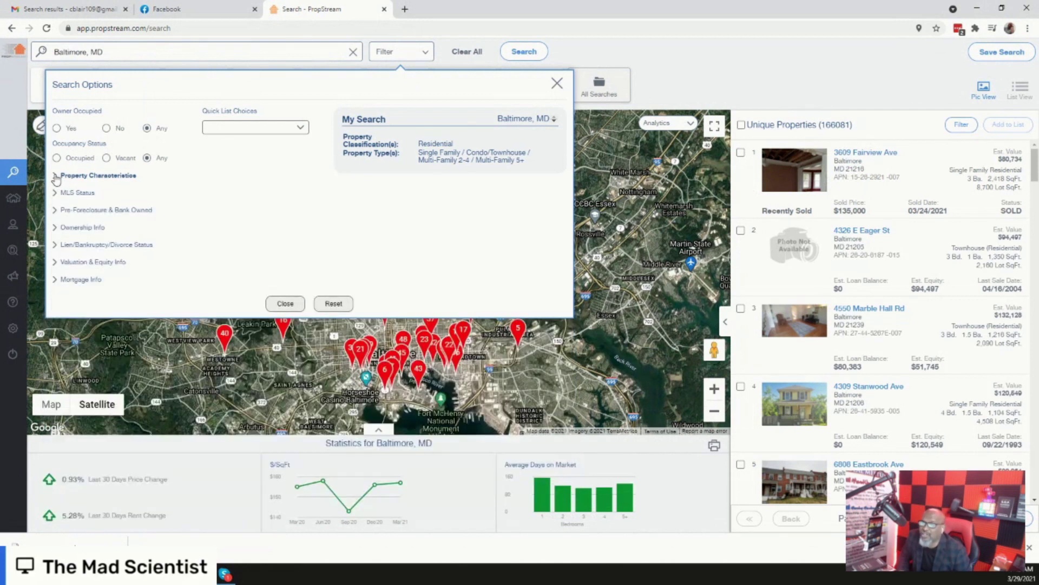
# Set the MLS On Market filter to No, trimming results to 163,838.
pyautogui.click(56, 194)
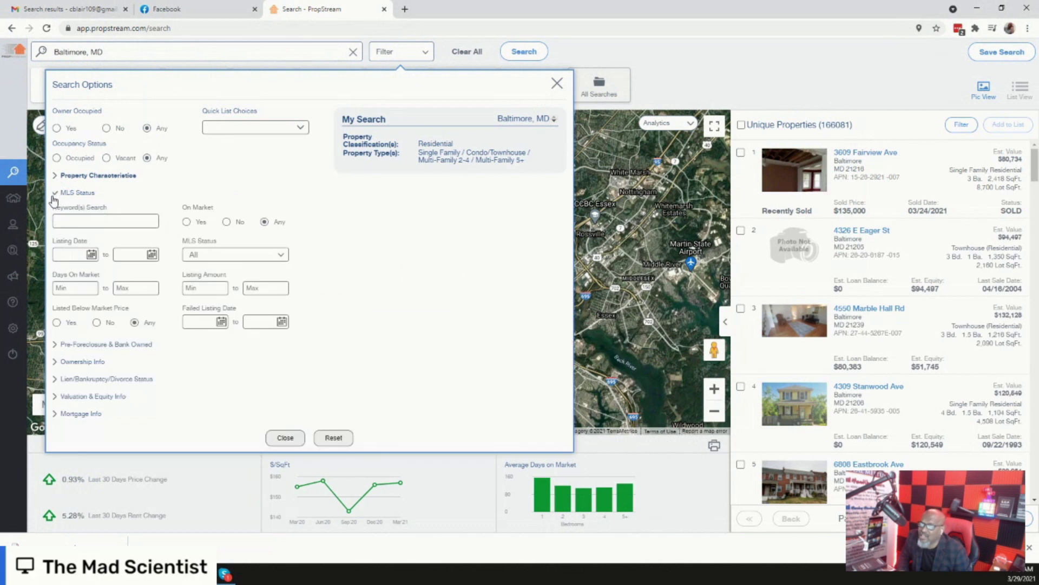
pyautogui.click(227, 223)
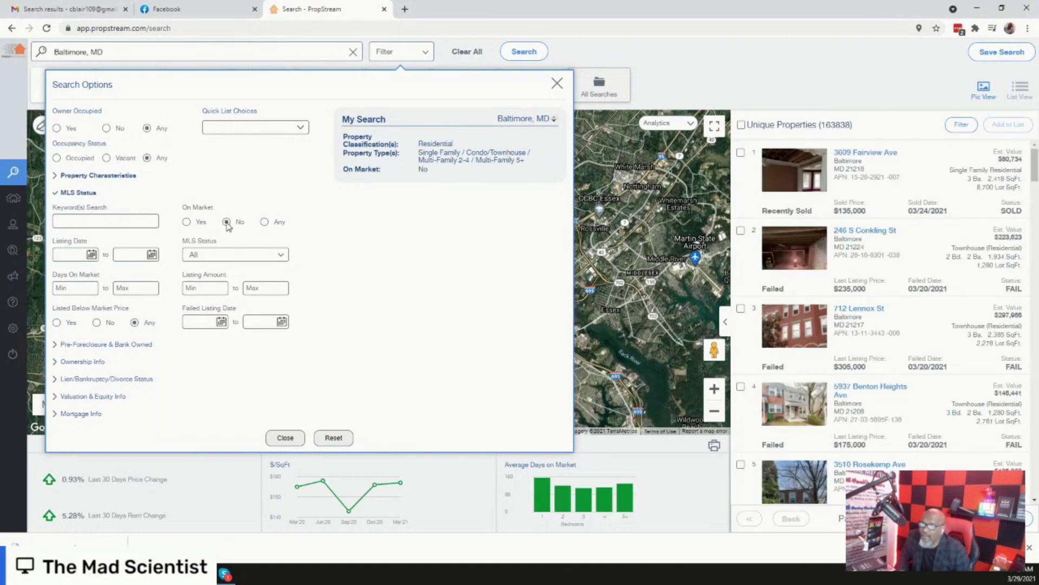
pyautogui.click(56, 195)
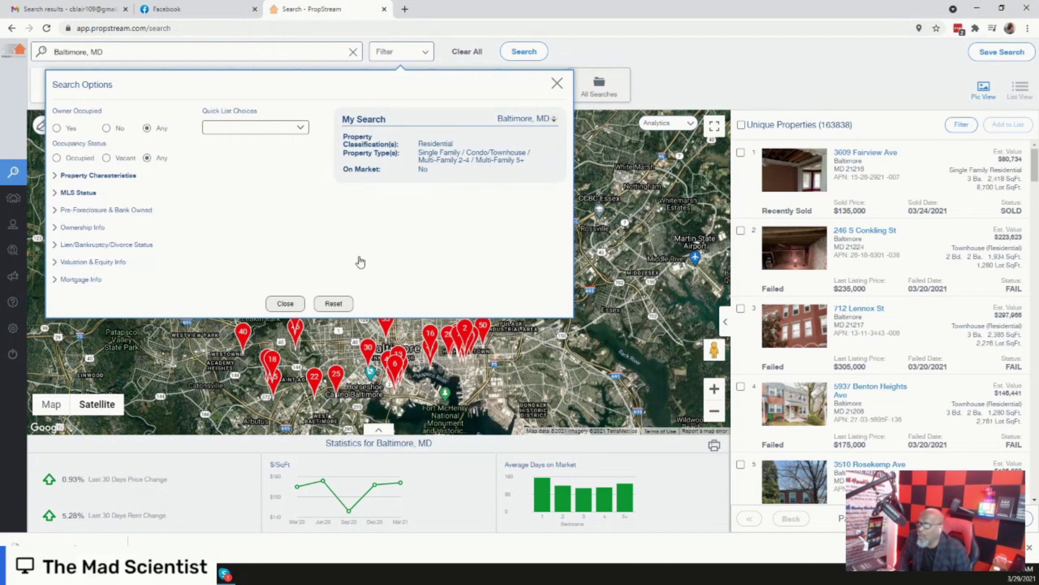
# Set the minimum Years of Ownership to 10.
pyautogui.click(60, 234)
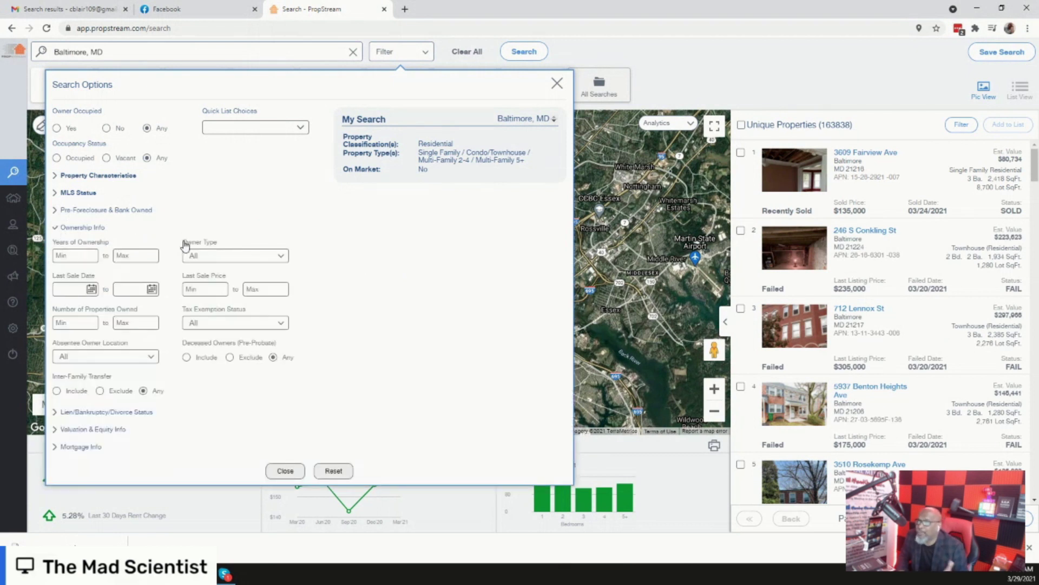
pyautogui.click(68, 257)
pyautogui.write('10')
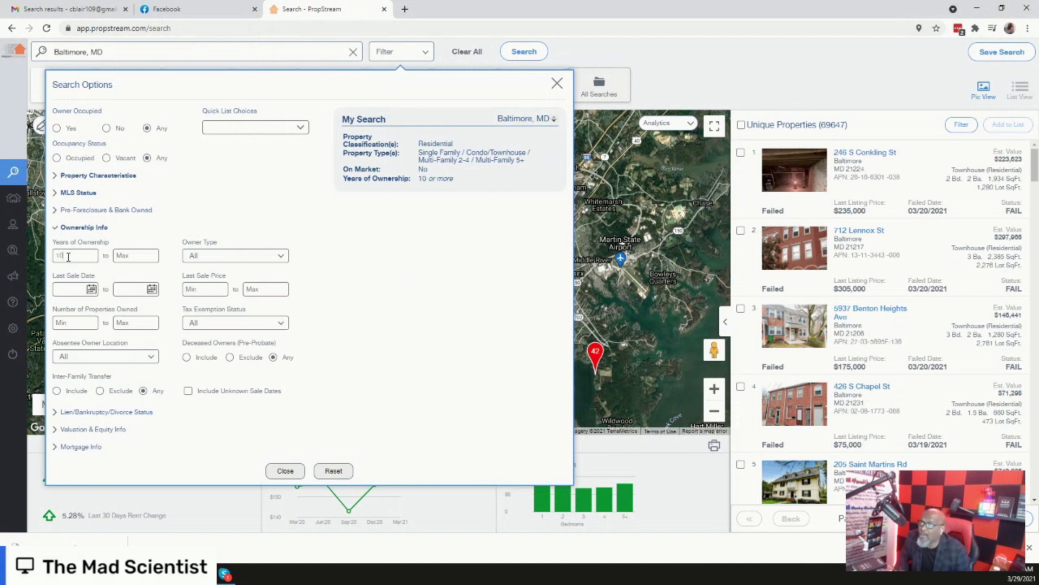
# Include Individual, Corporate, Mixed and Trust owner types plus deceased pre-probate owners, leaving 2,406 results.
pyautogui.click(228, 257)
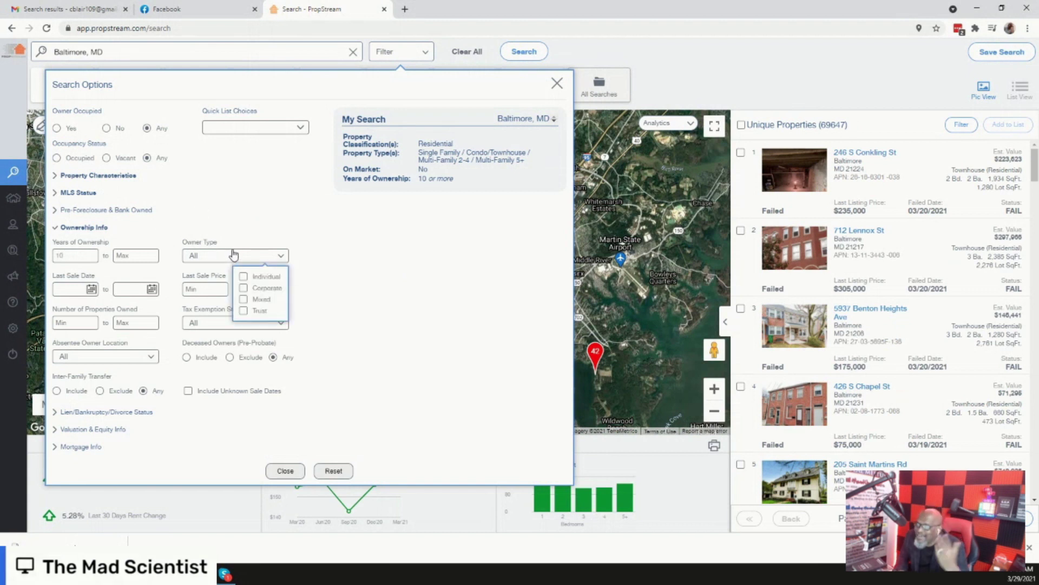
pyautogui.click(243, 278)
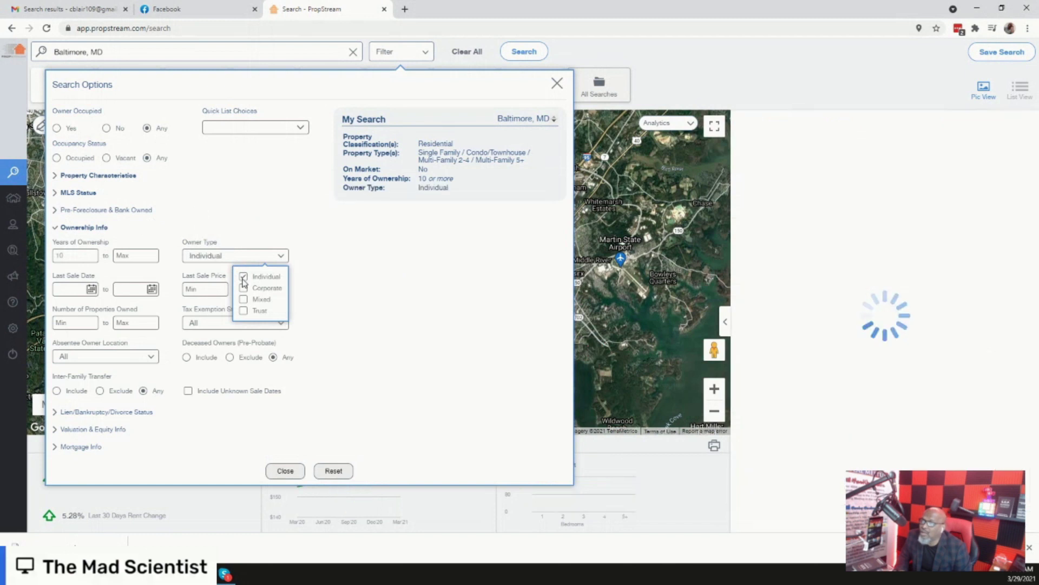
pyautogui.click(243, 290)
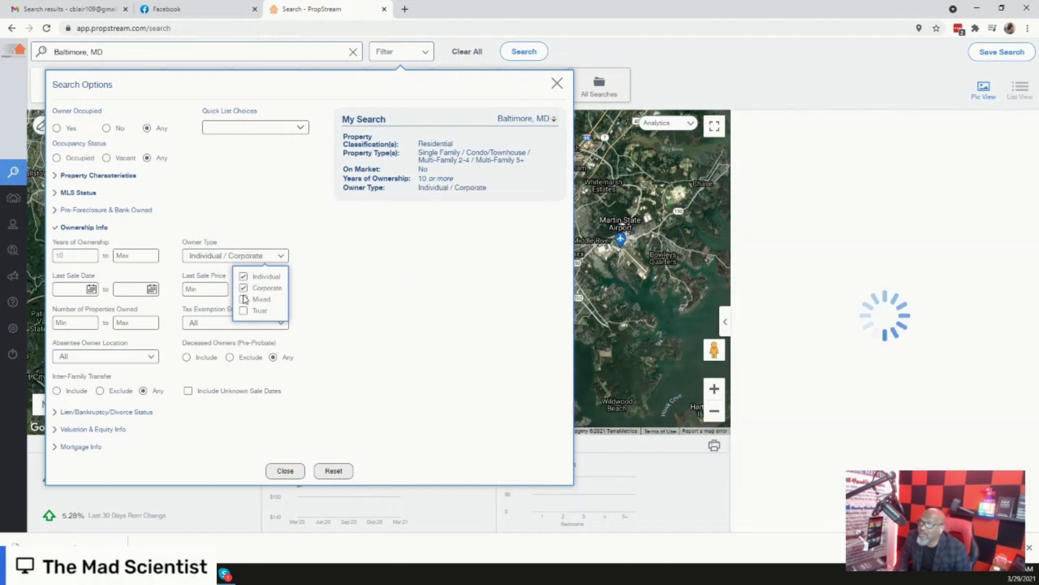
pyautogui.click(244, 301)
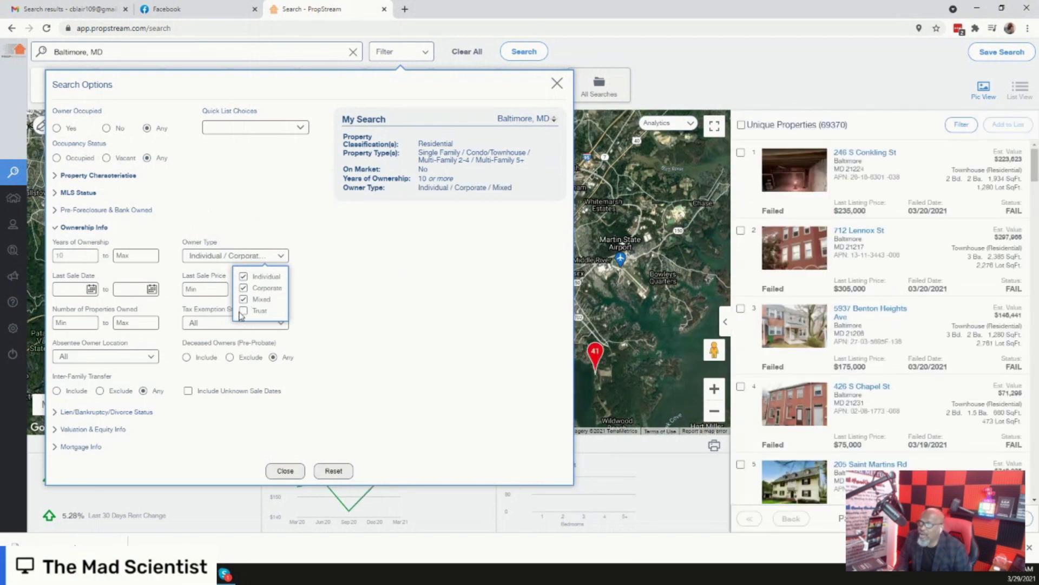
pyautogui.click(243, 312)
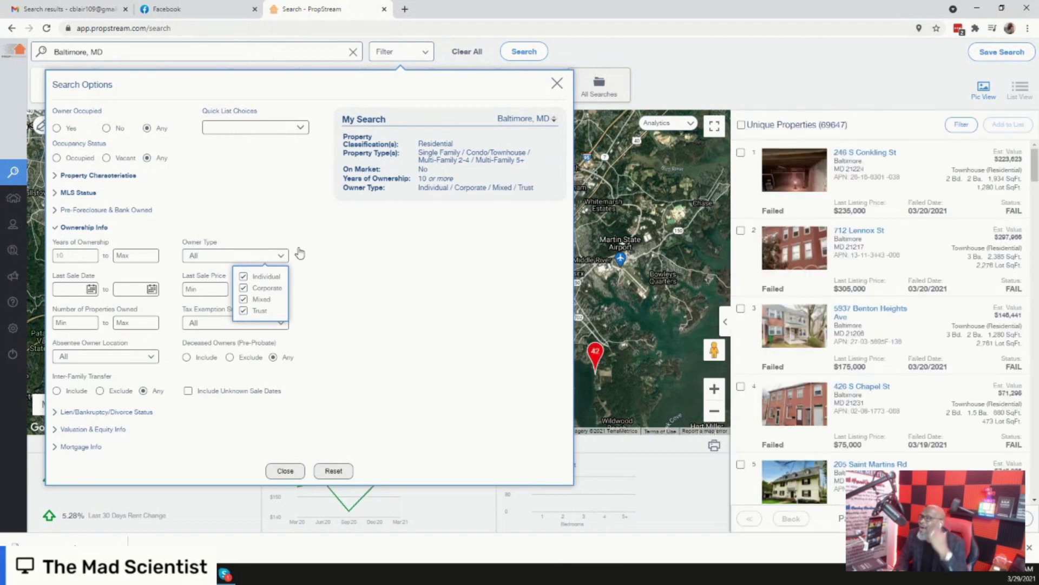
pyautogui.click(382, 245)
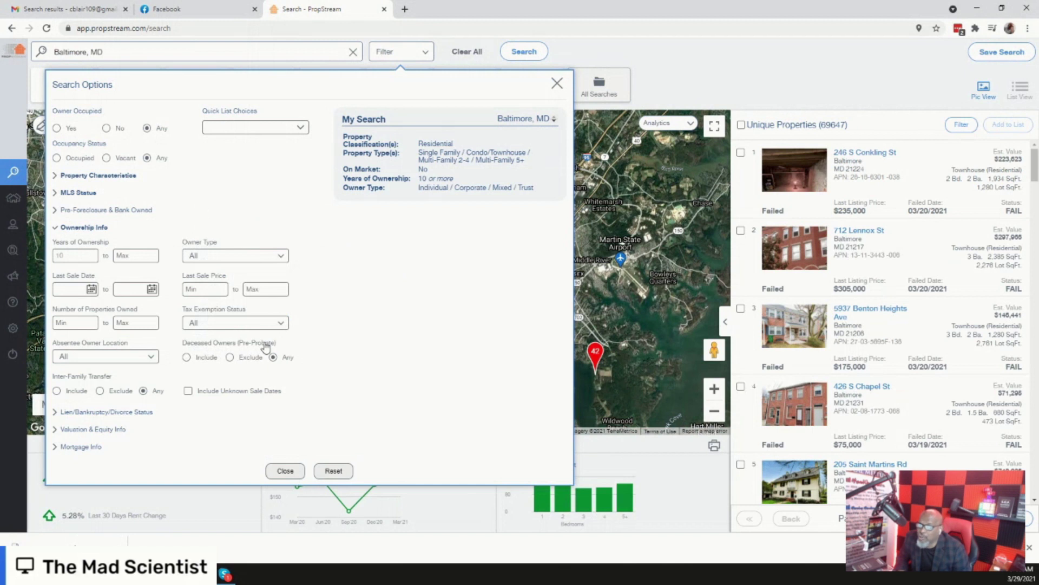
pyautogui.click(187, 359)
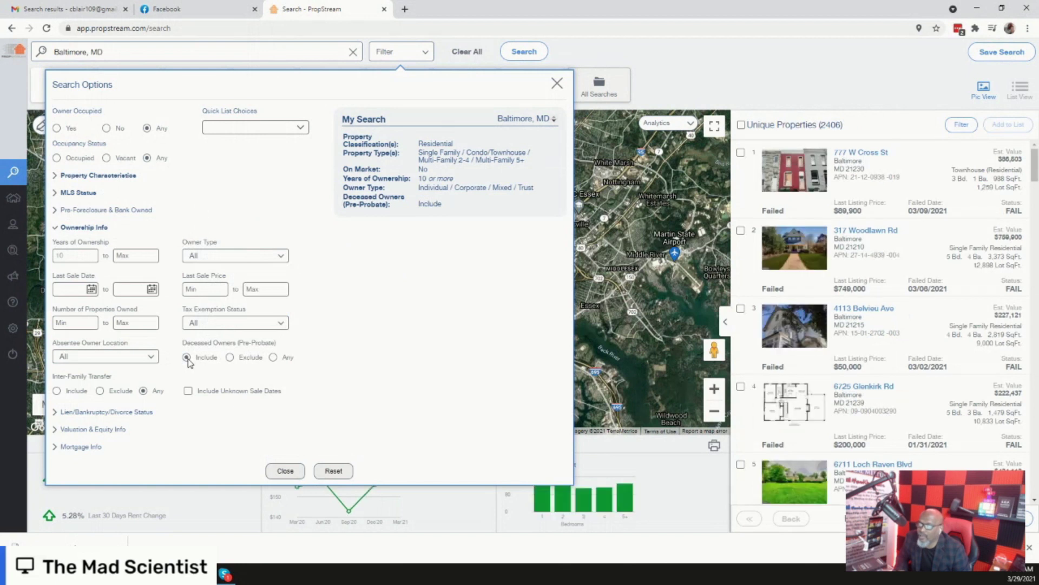
pyautogui.click(58, 230)
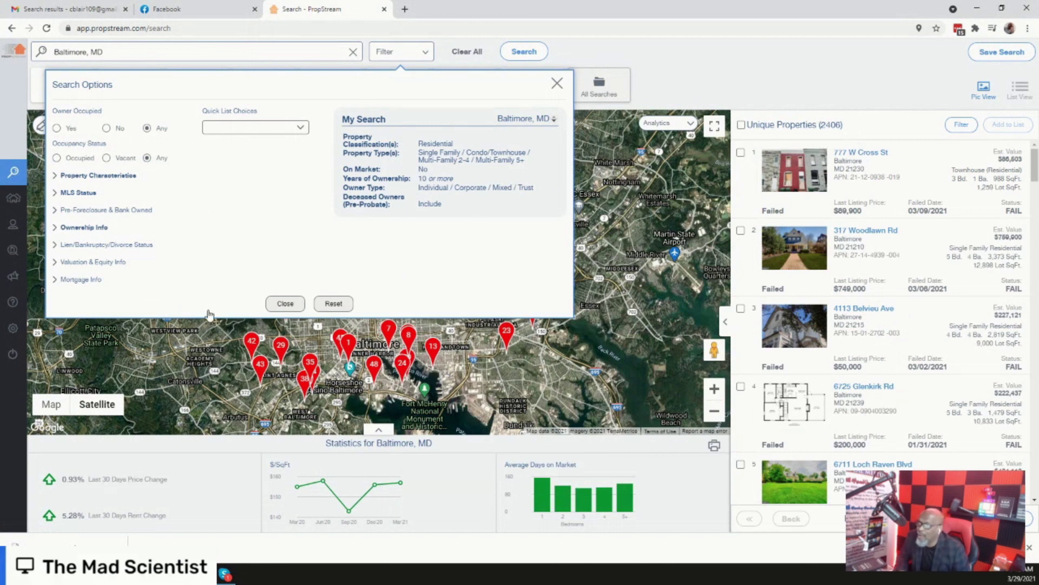
pyautogui.click(282, 305)
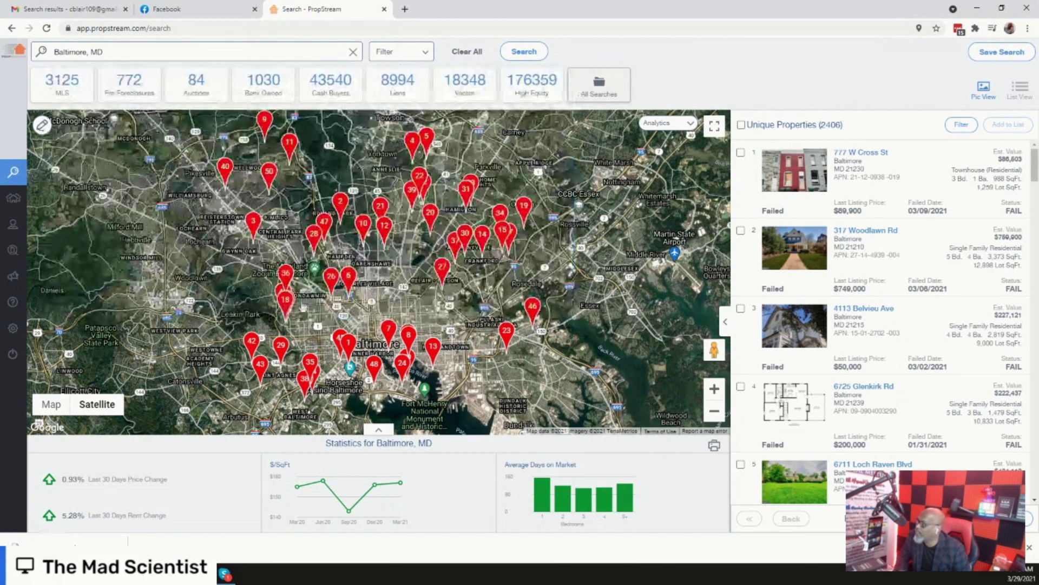
pyautogui.scroll(-2, 818, 201)
pyautogui.scroll(-6, 818, 201)
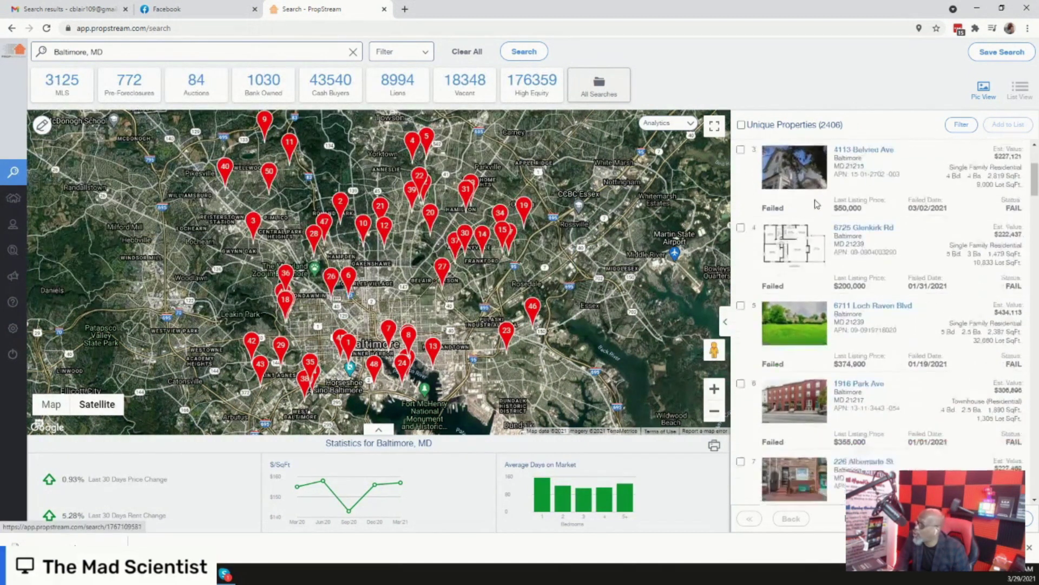
pyautogui.scroll(-5, 805, 209)
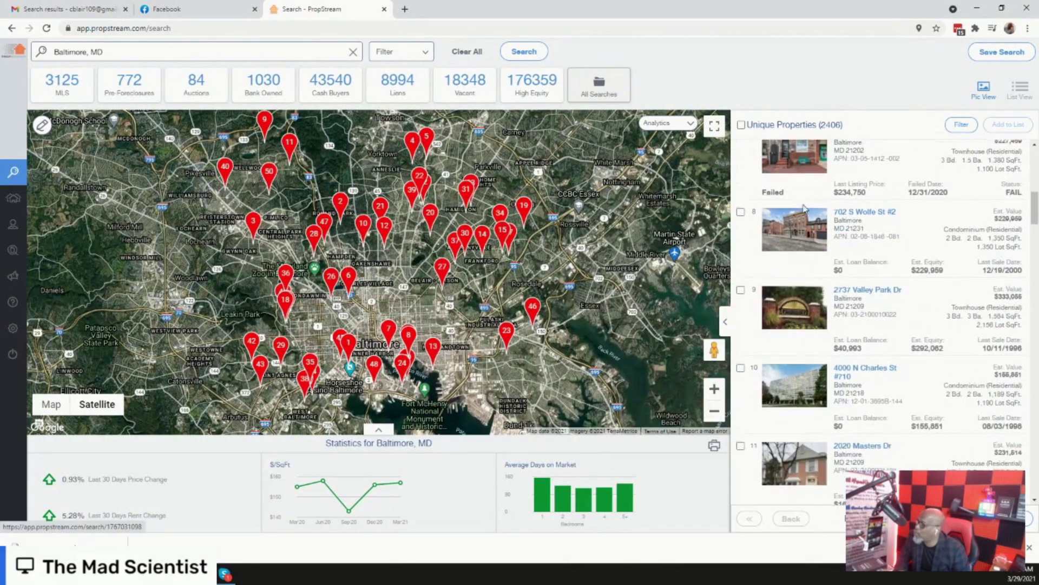
pyautogui.scroll(-6, 798, 217)
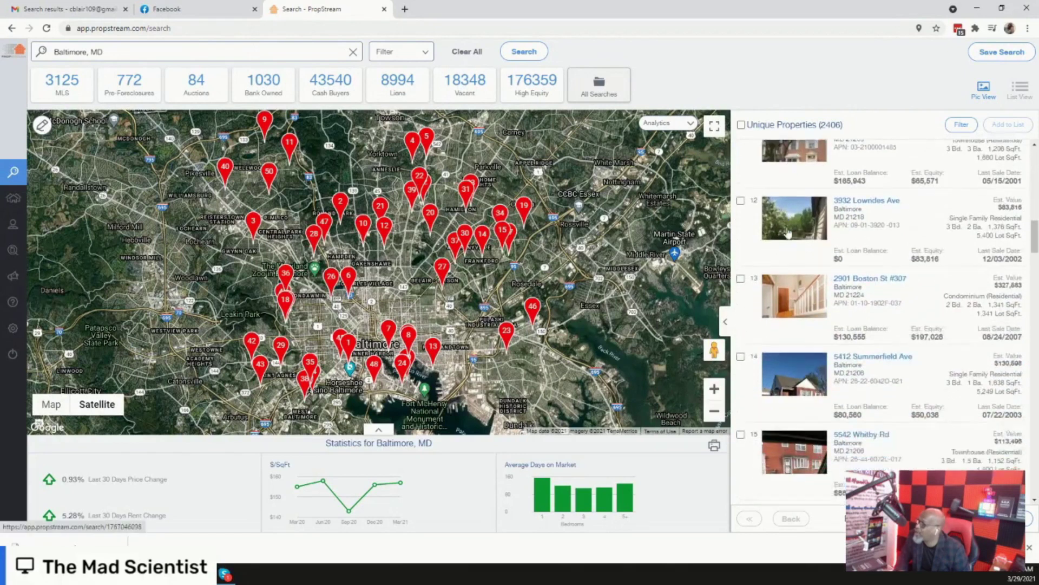
pyautogui.scroll(6, 797, 249)
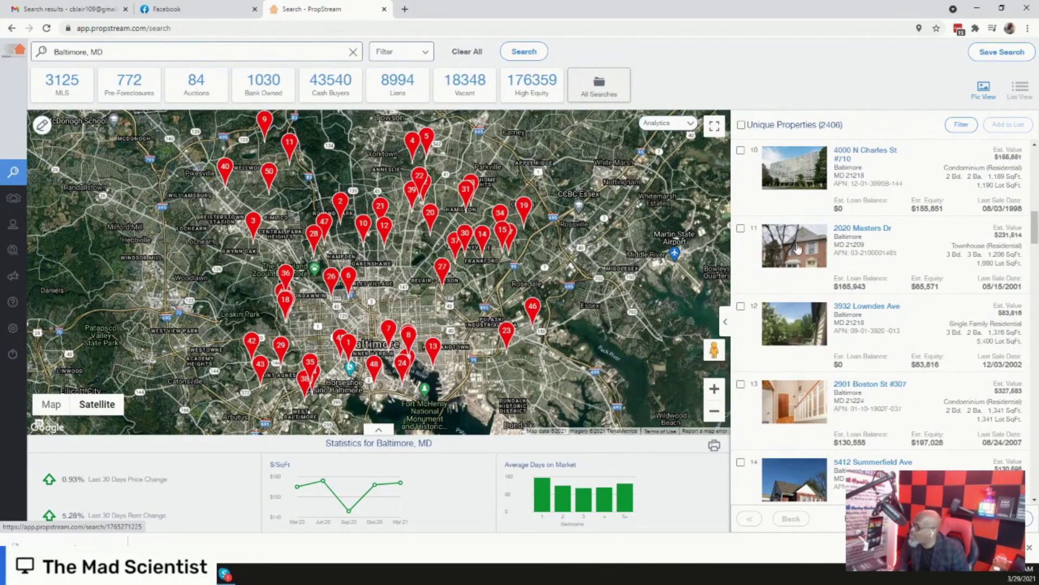
pyautogui.click(796, 241)
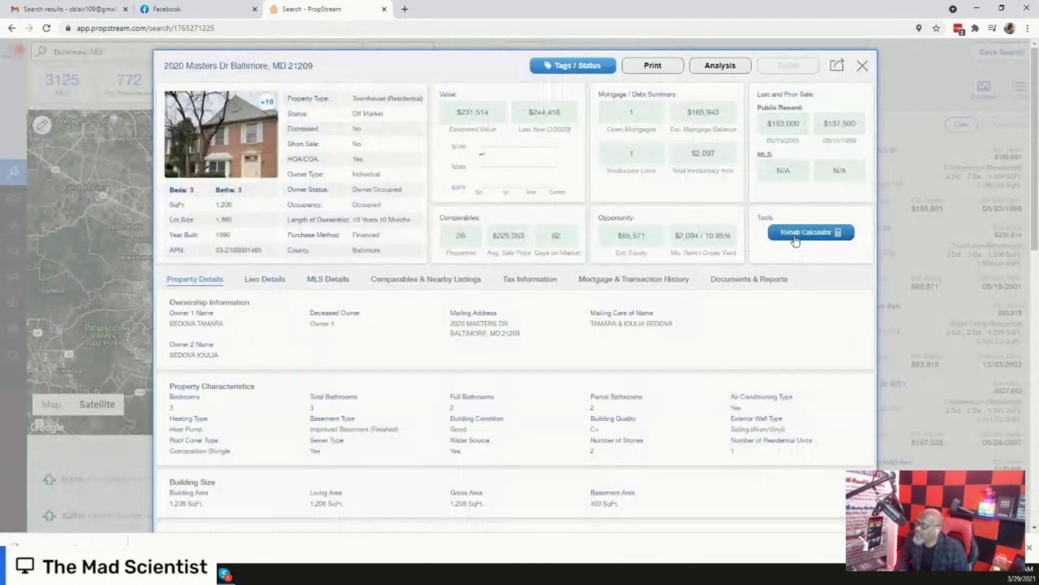